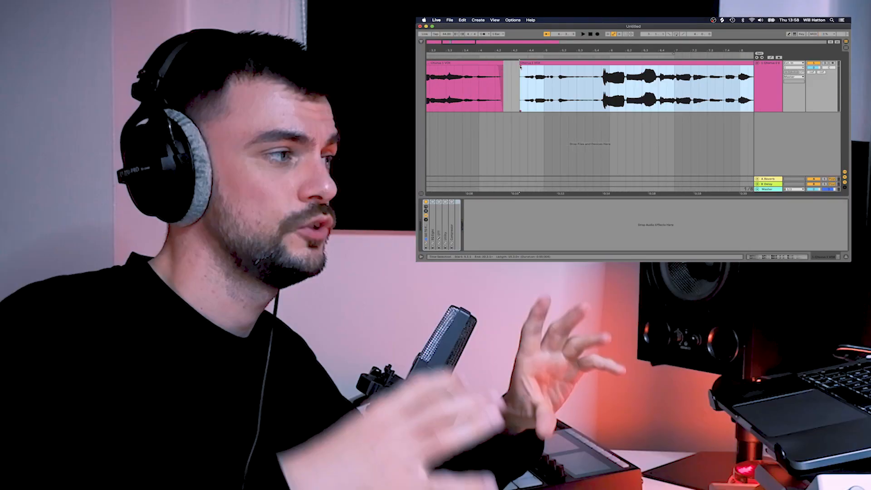
Give the selected vocal clip a short fade-in, then split it and trim away the gap before its loud phrase.
drag(521, 67, 524, 67)
click(580, 86)
key(super+e)
drag(580, 63, 595, 63)
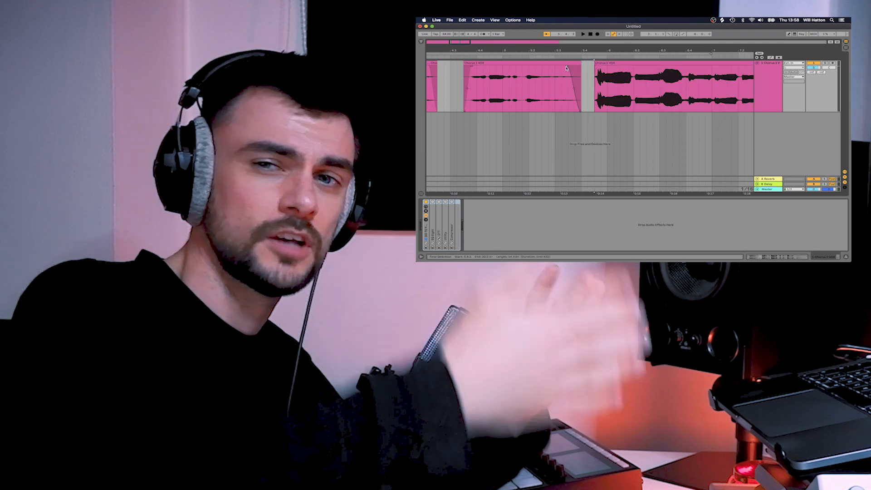
Play the vocal, split it ahead of the next phrase, and trim and fade in the start of that phrase.
key(space)
key(super+e)
drag(510, 63, 516, 63)
drag(517, 67, 525, 67)
key(space)
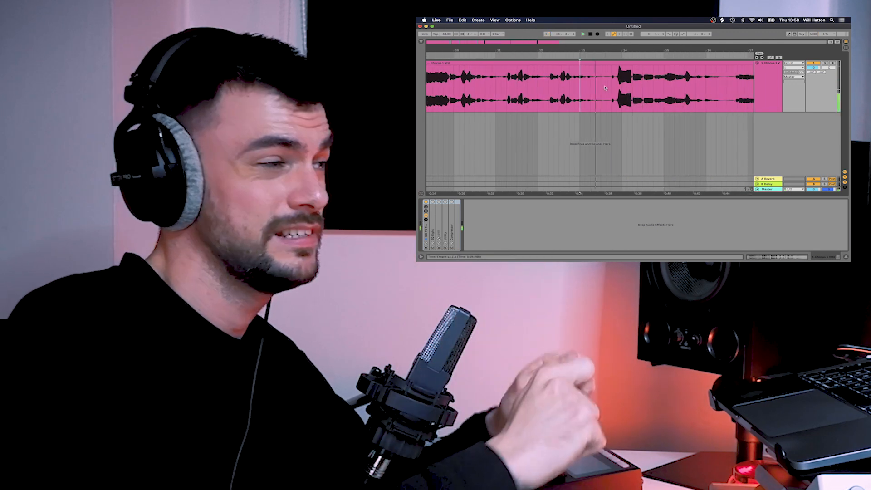
Split the vocal between bars 13 and 14, shorten the clip before the cut and fade in the clip after it.
click(595, 86)
key(super+e)
drag(596, 63, 577, 66)
drag(600, 67, 625, 67)
drag(613, 88, 617, 90)
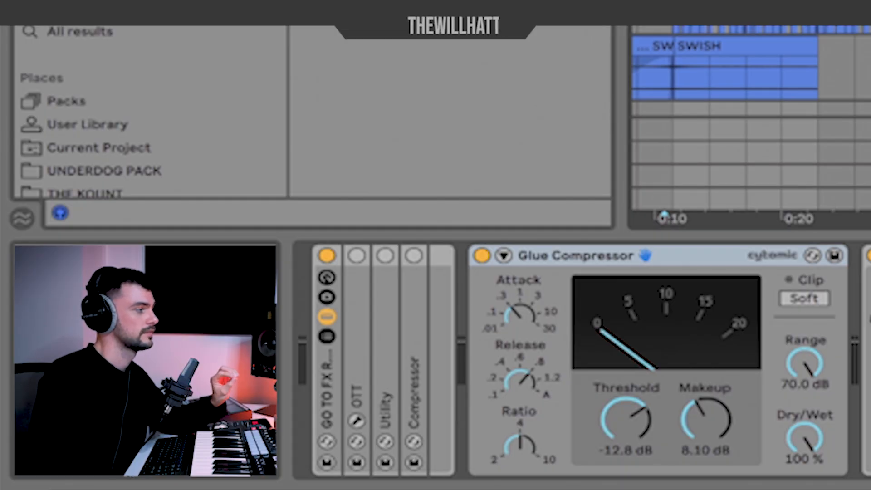
click(622, 315)
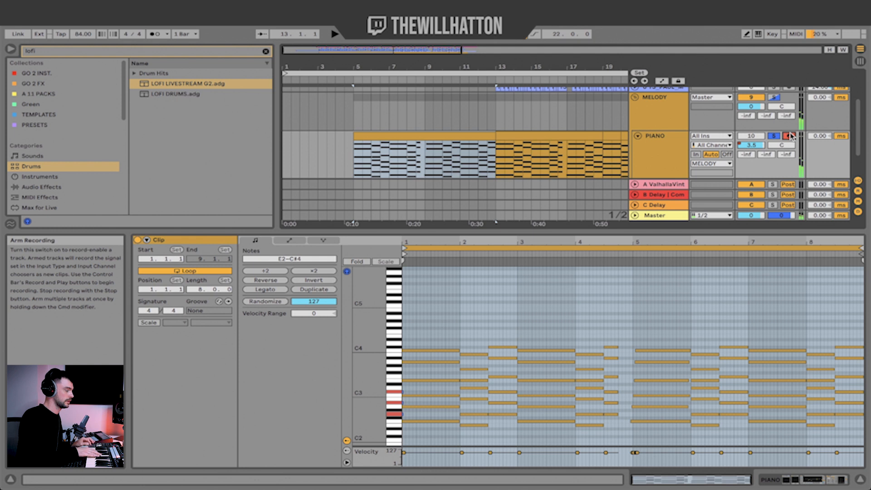
Examine the RC-20 Retro Color plug-in in the PIANO track's device chain.
click(667, 163)
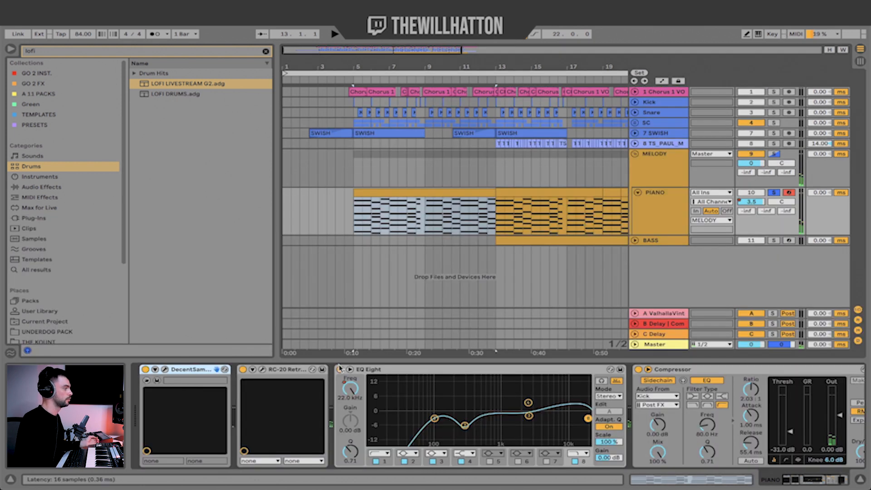
click(286, 373)
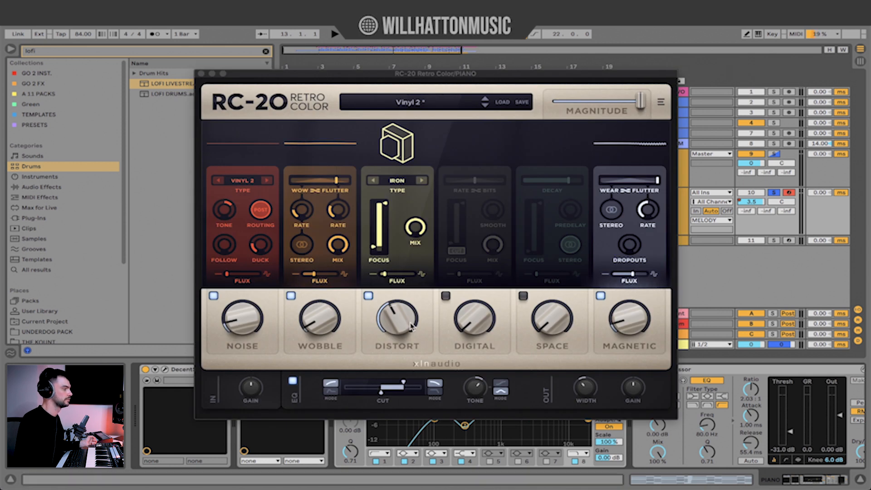
click(201, 73)
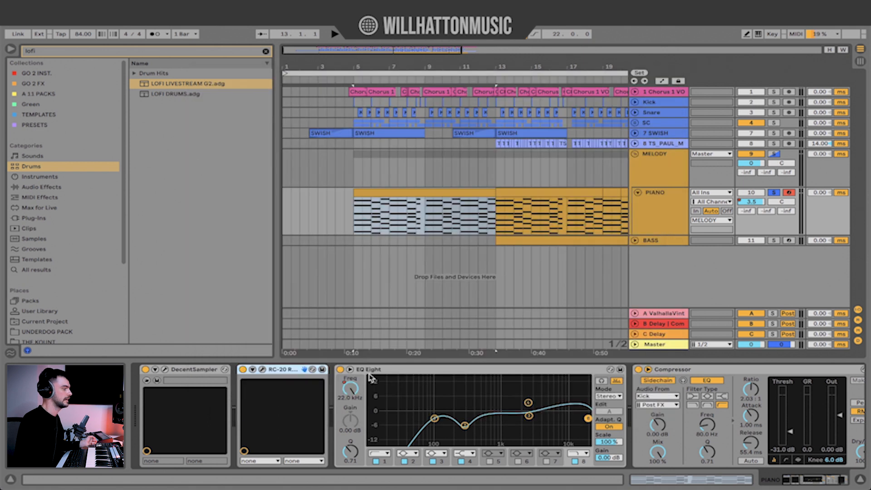
Show the automation lanes and audition the PIANO track's EQ Eight filter sweep from bar 9.
key(a)
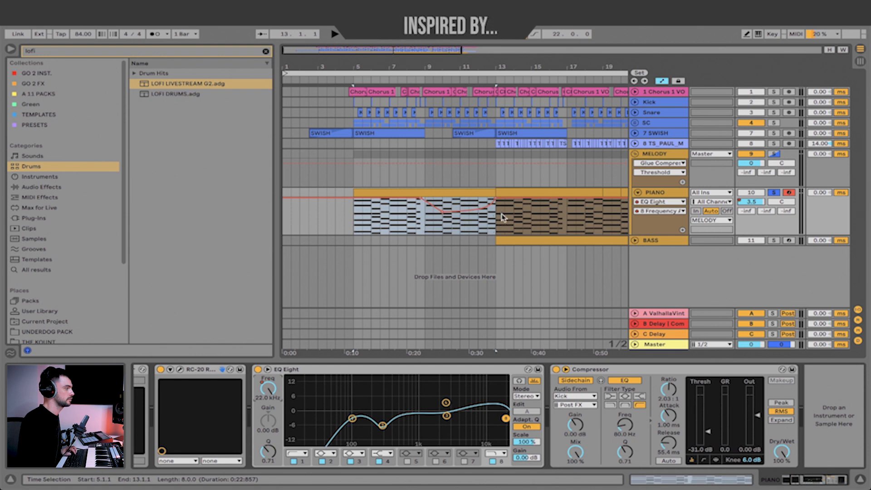
click(424, 225)
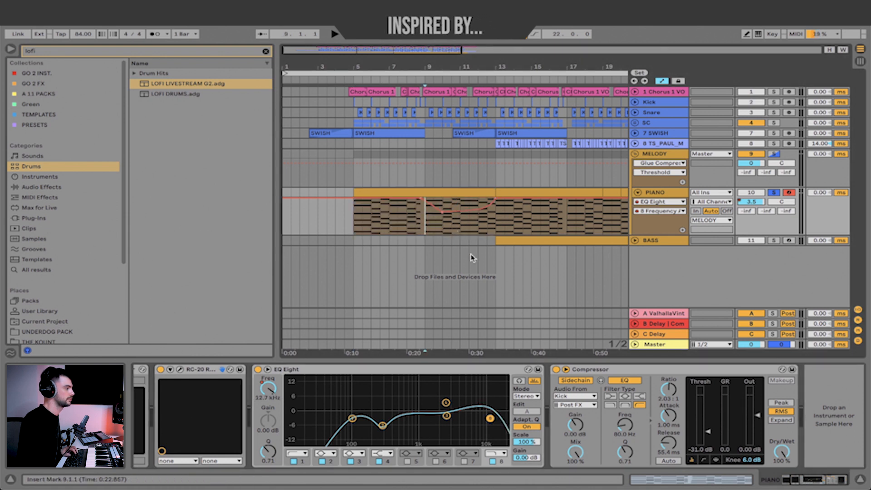
key(space)
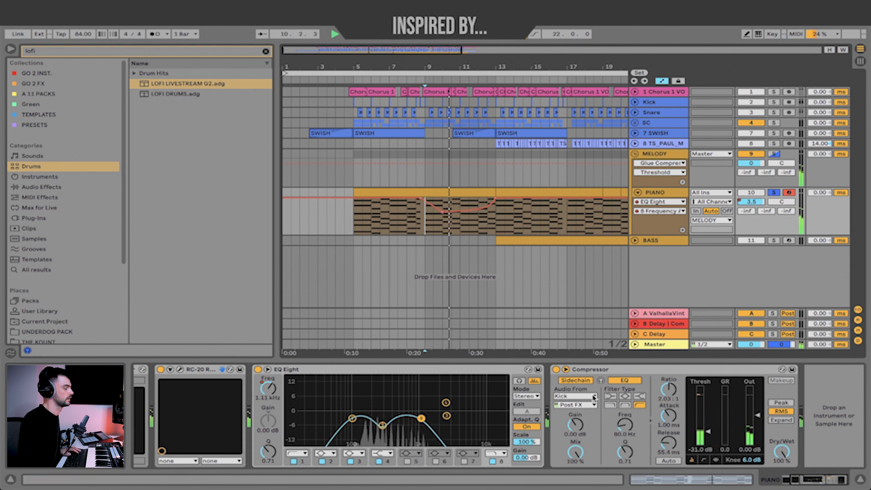
key(space)
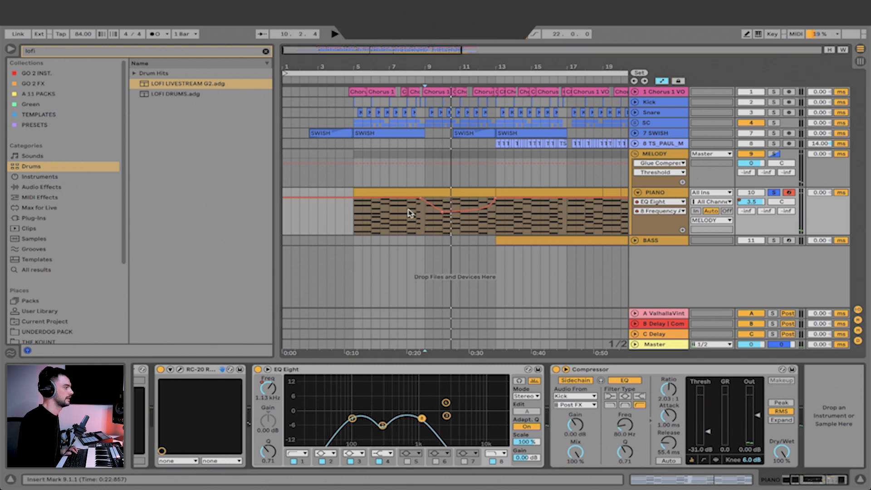
Open the first PIANO clip's notes and highlight the chord in the second half of bar 2.
double_click(411, 195)
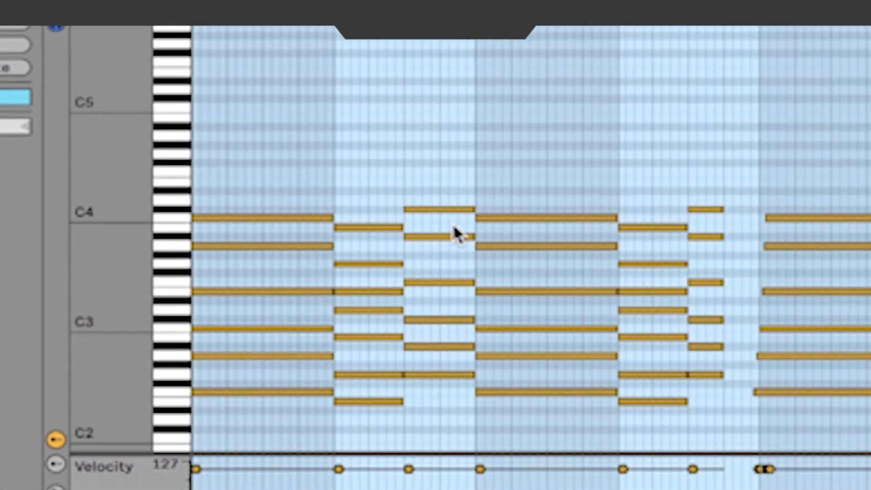
drag(454, 167, 453, 415)
drag(453, 416, 445, 127)
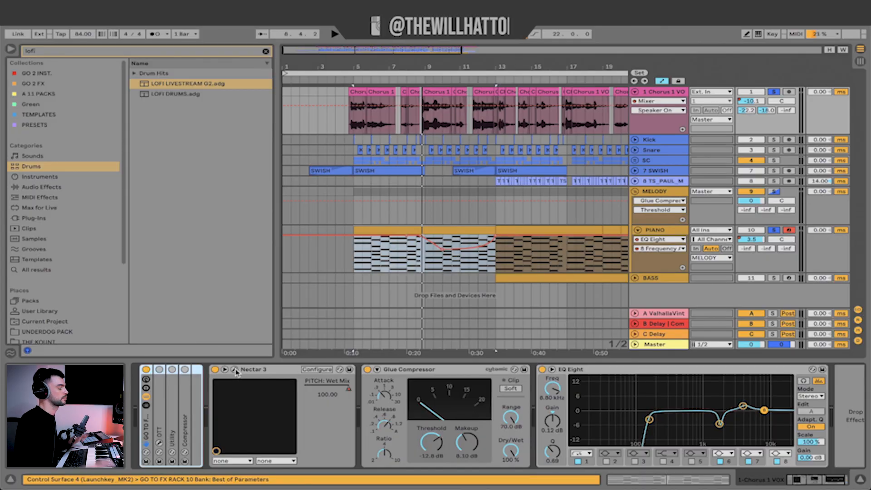
Examine the vocal track's Nectar 3 modules: Pitch correction strength, EQ 1, De-esser, EQ 2, Compressor 1 and Reverb.
click(235, 370)
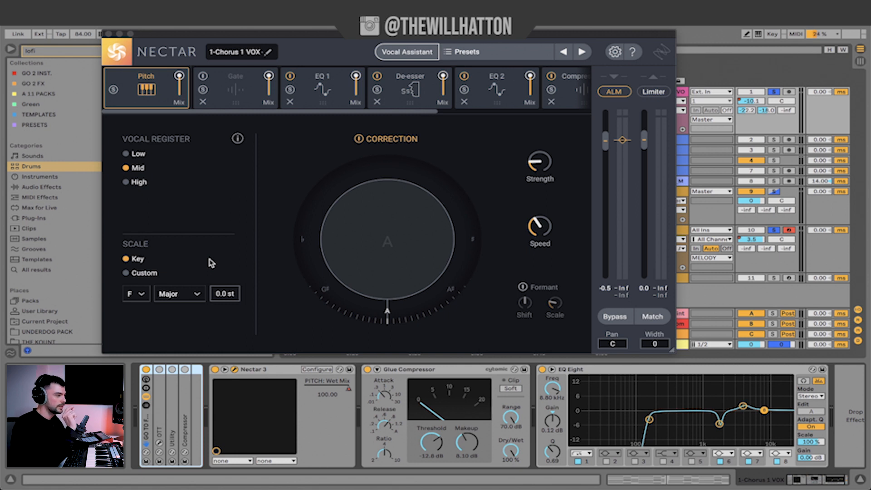
click(539, 171)
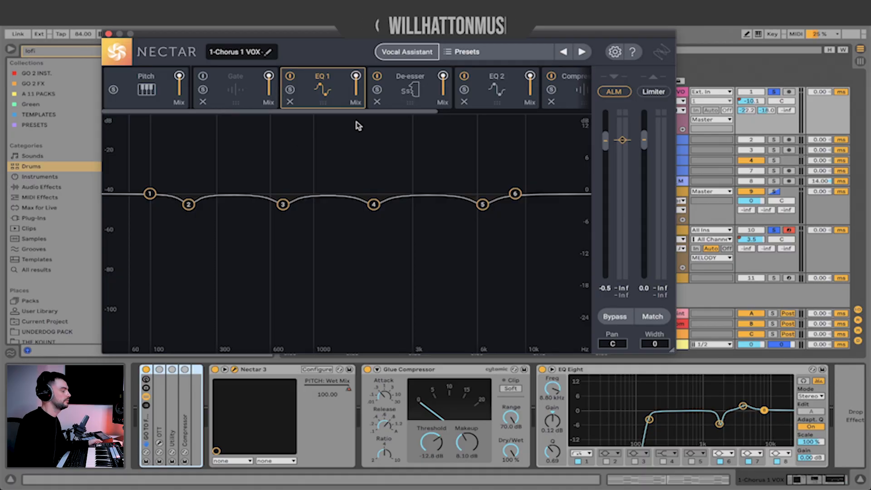
click(404, 89)
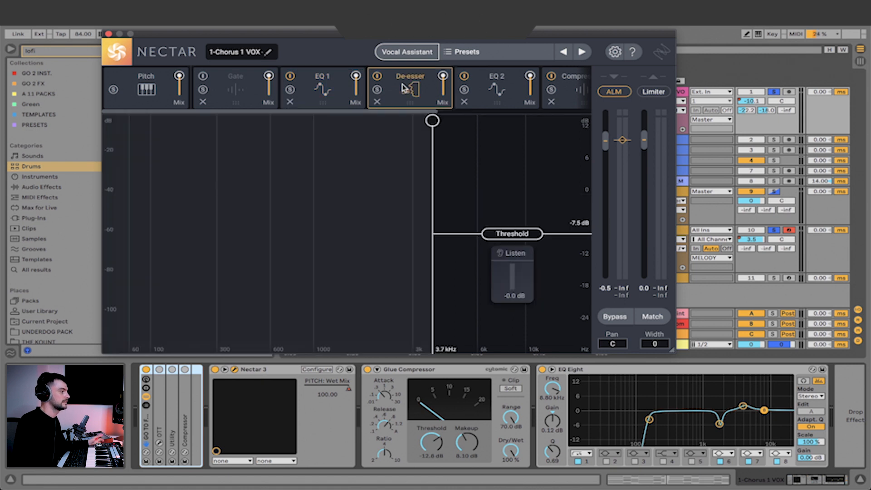
click(495, 84)
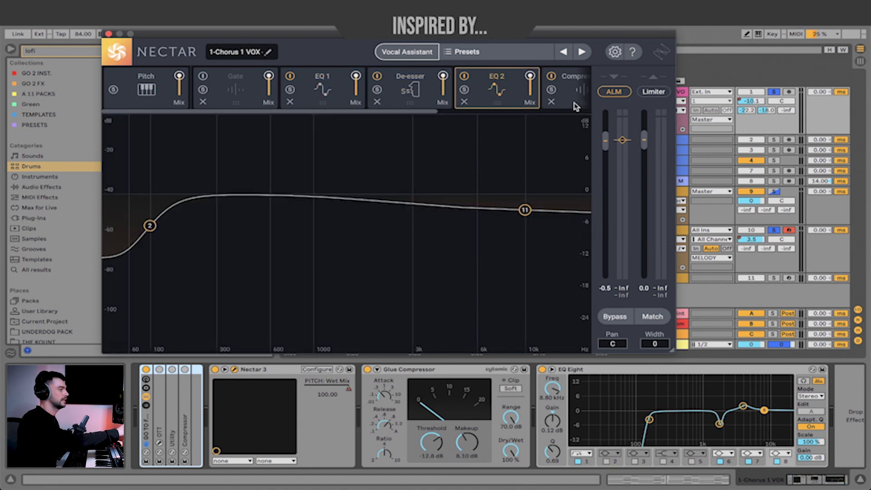
scroll(495, 86, right, 2)
click(487, 87)
scroll(527, 90, right, 1)
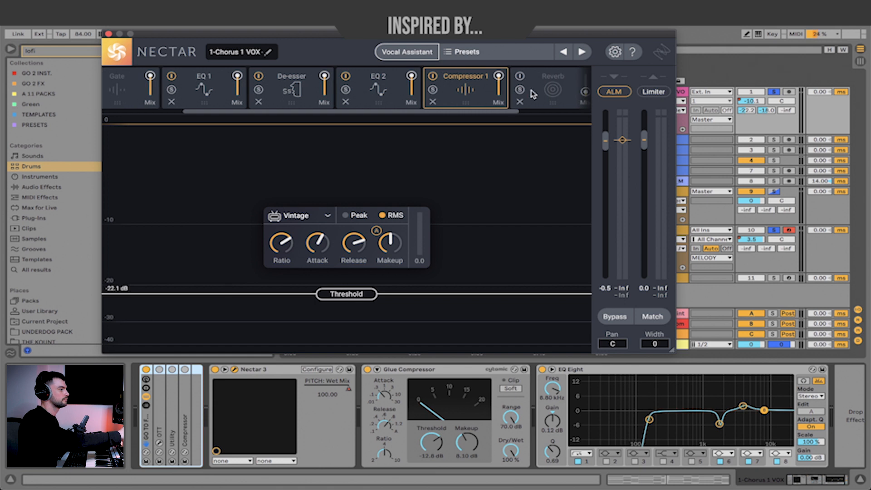
click(544, 90)
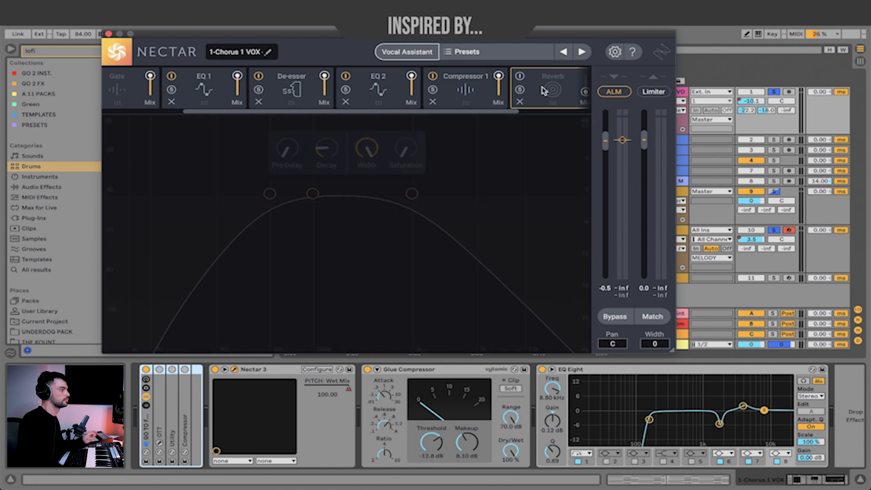
click(108, 34)
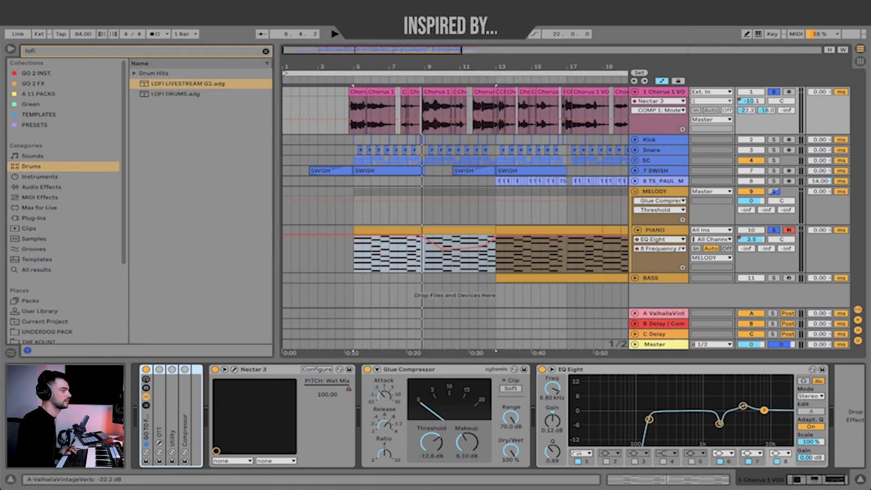
Examine the vocal track's A and B sends and the devices on the ValhallaVintageVerb and Delay return tracks.
click(746, 111)
click(672, 318)
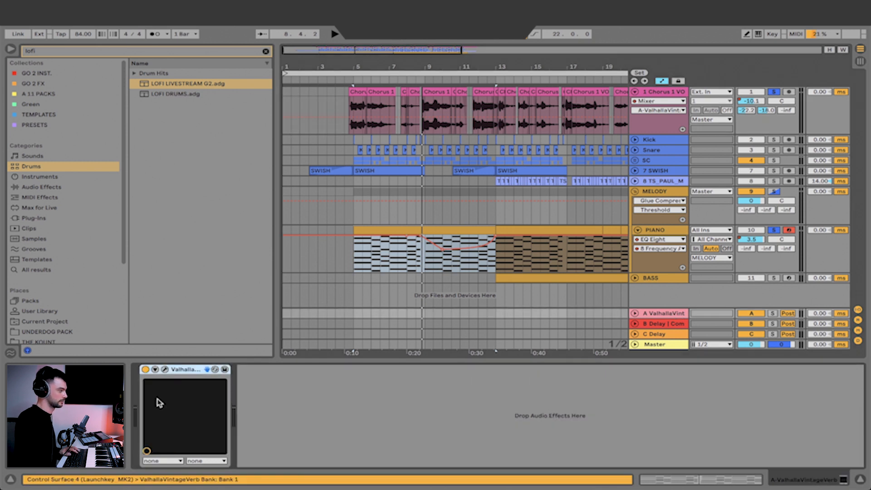
click(766, 110)
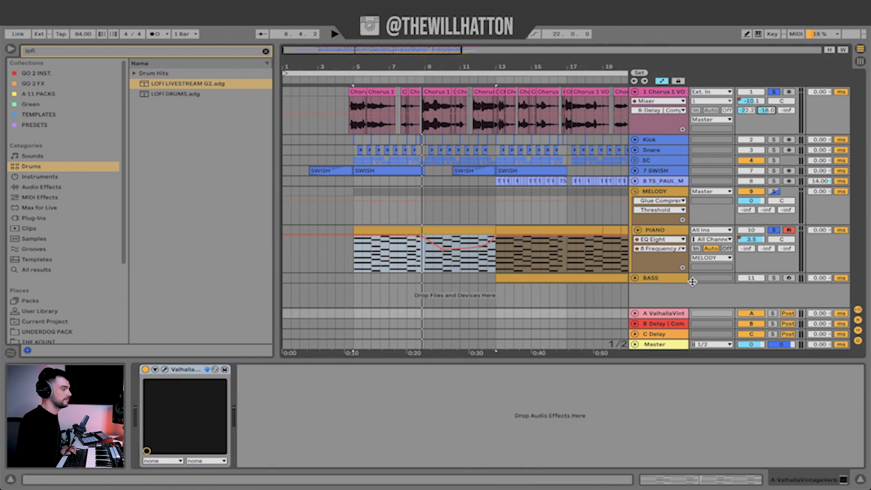
click(672, 327)
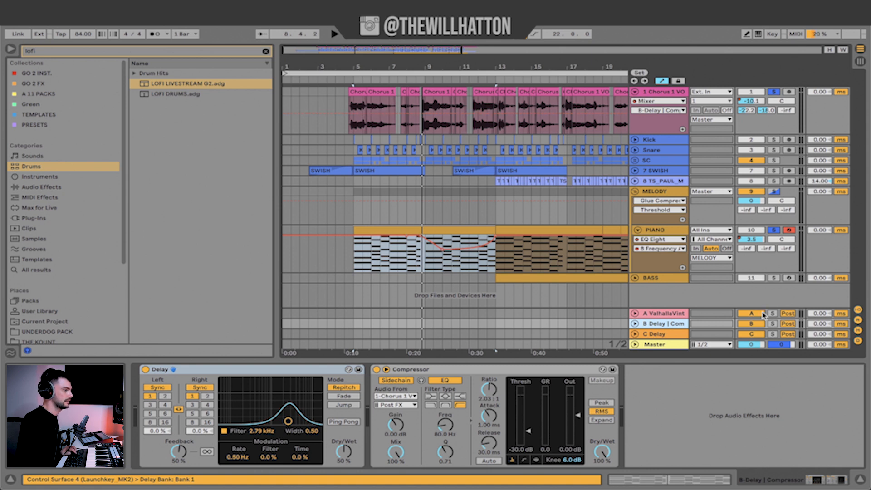
Audition the vocal's delay with the B Delay return soloed and again within the full mix.
click(774, 324)
key(space)
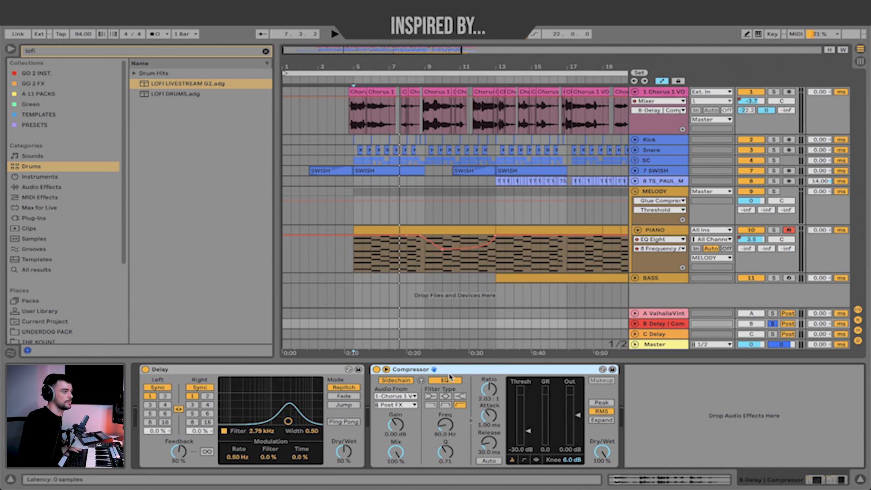
key(space)
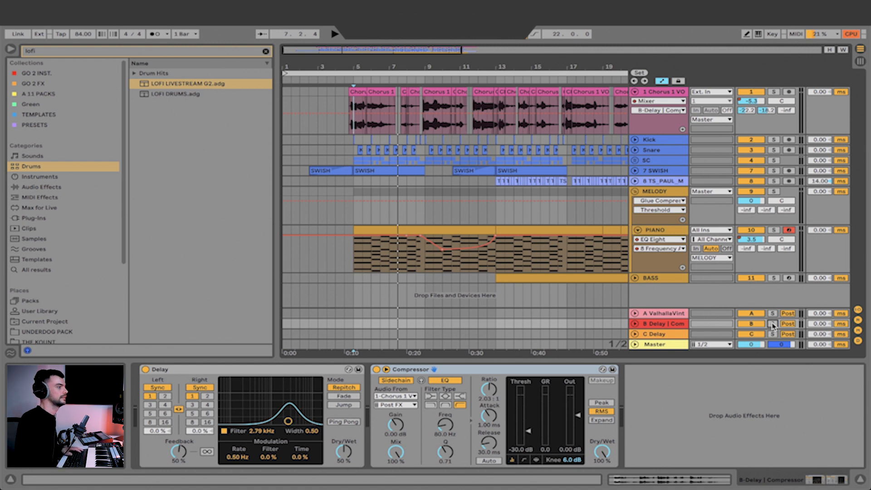
key(space)
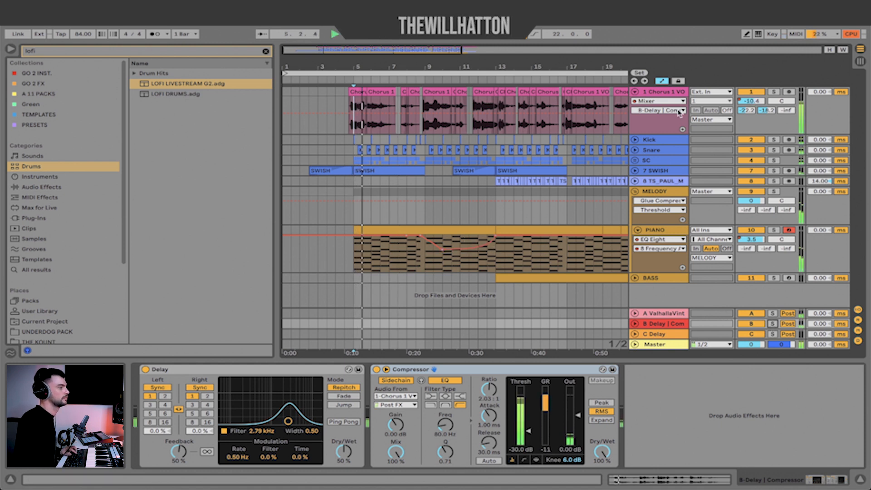
click(664, 93)
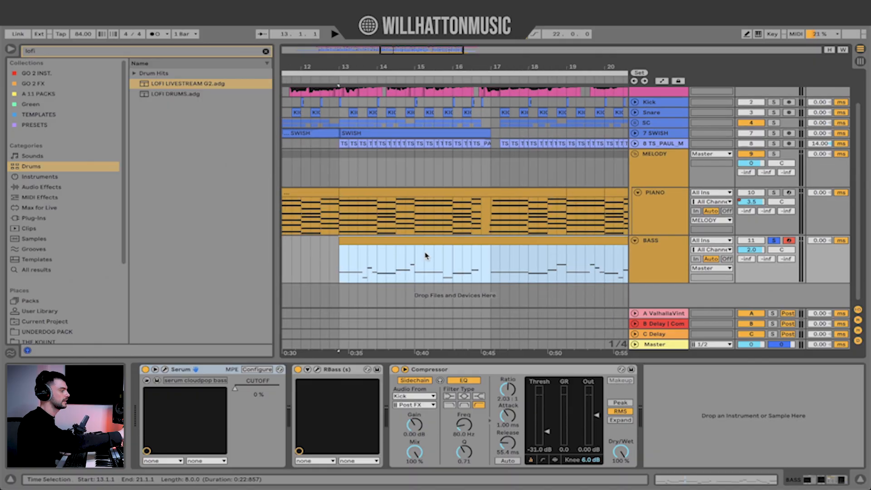
Lower the filter Cutoff in the BASS track's Serum synth.
scroll(395, 253, up, 2)
scroll(395, 252, right, 2)
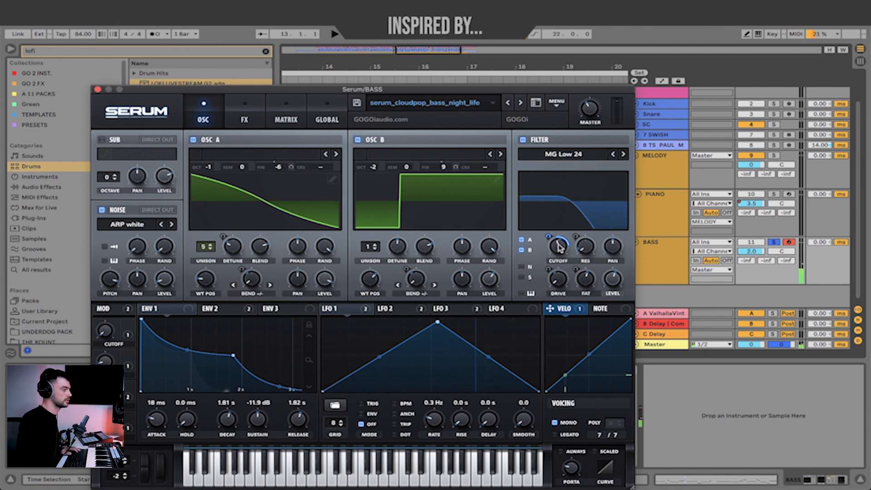
drag(559, 247, 559, 275)
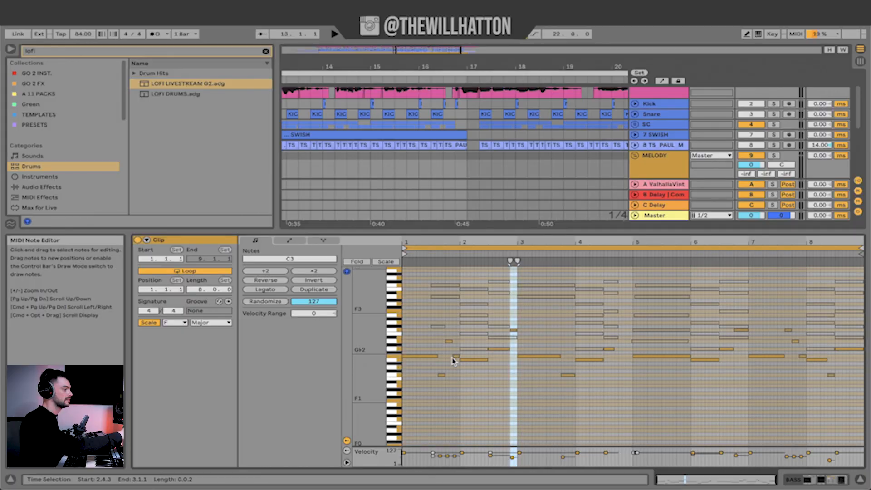
Highlight the piano chord at the start of bar 2 and compare it with the surrounding bass notes.
scroll(440, 349, up, 2)
drag(489, 278, 482, 329)
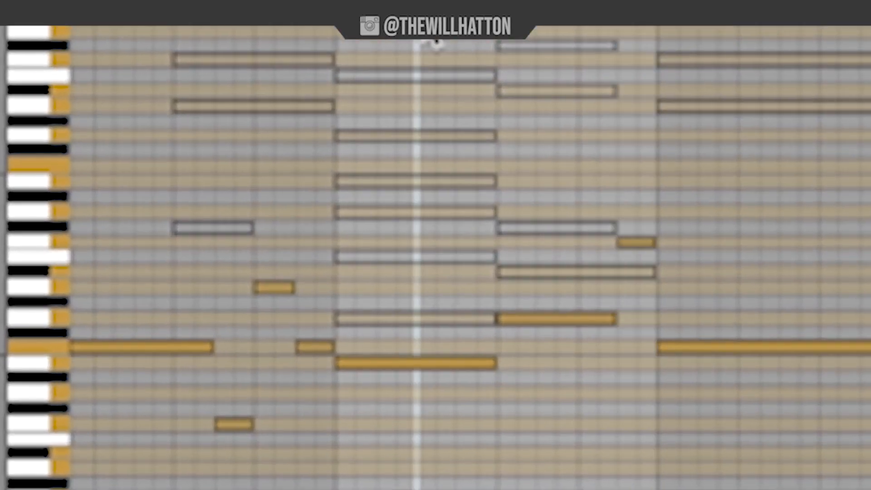
drag(397, 242, 386, 320)
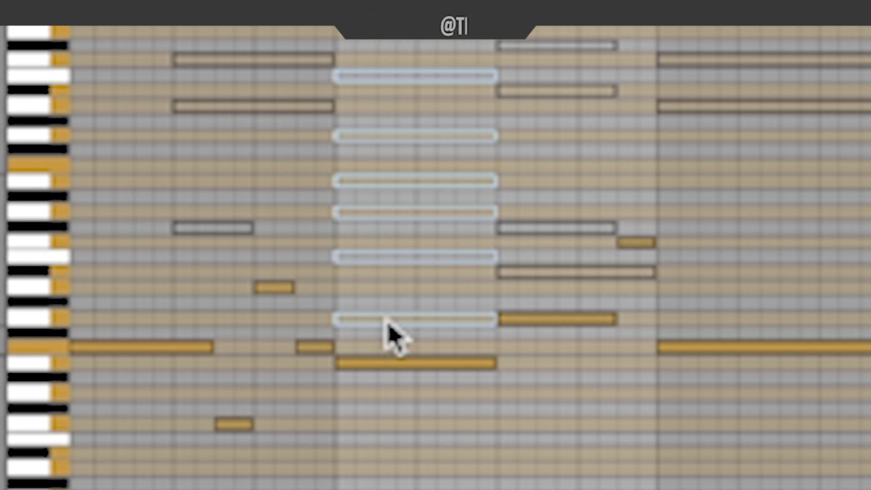
click(159, 336)
click(219, 423)
click(393, 363)
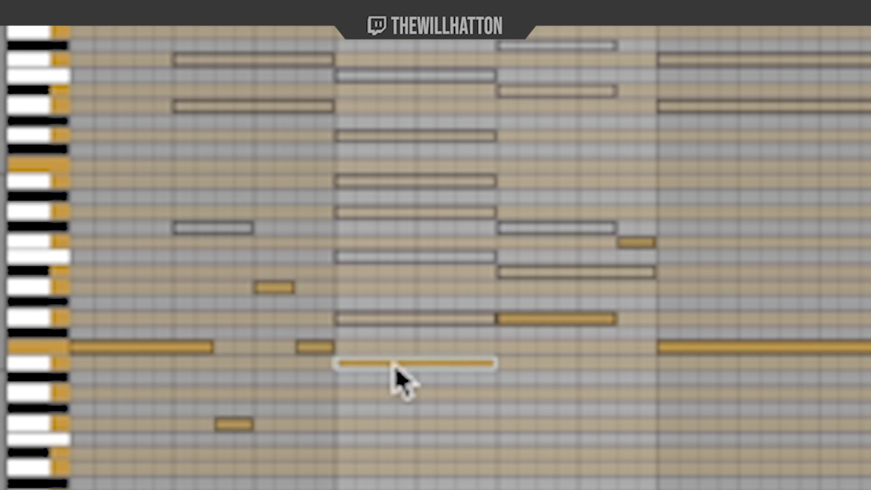
click(726, 347)
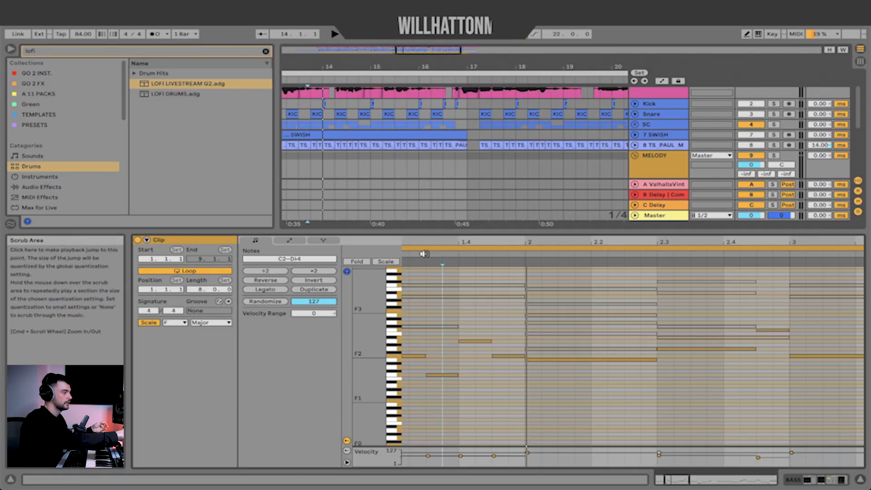
Audition the bass run leading into bar 2 and select its short note at beat 1.4.
click(422, 254)
key(space)
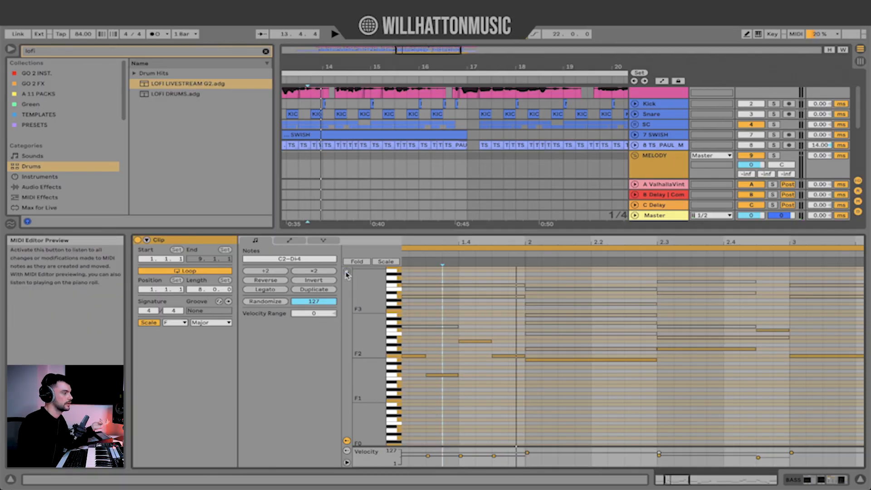
drag(488, 324, 490, 391)
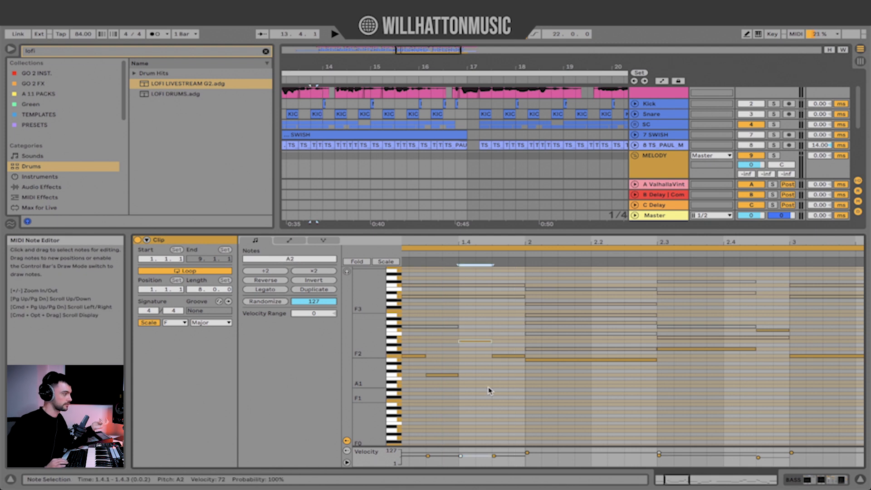
key(Up)
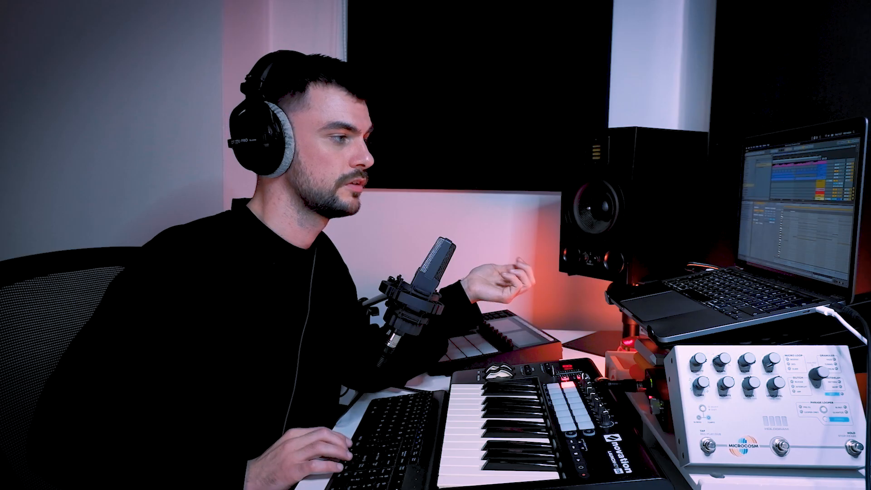
key(Down)
key(Down)
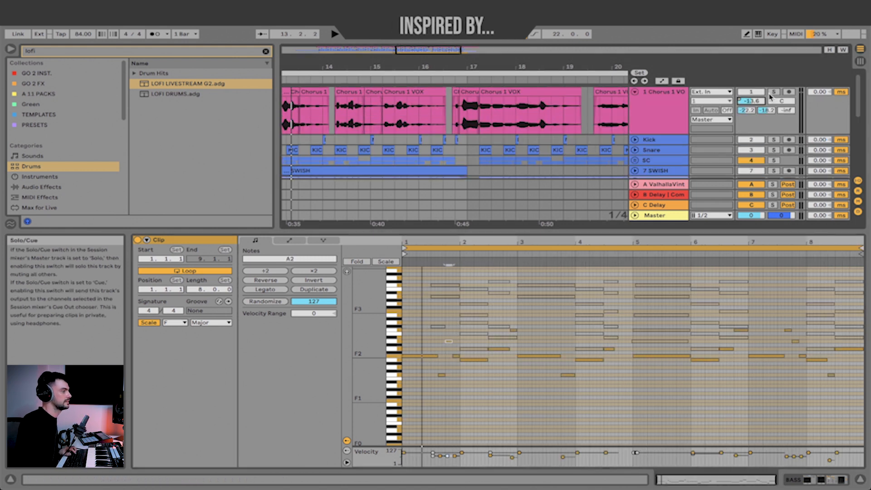
Play the soloed bass line from bar 13 and raise the BASS track's volume to 4.1.
key(space)
scroll(546, 130, down, 5)
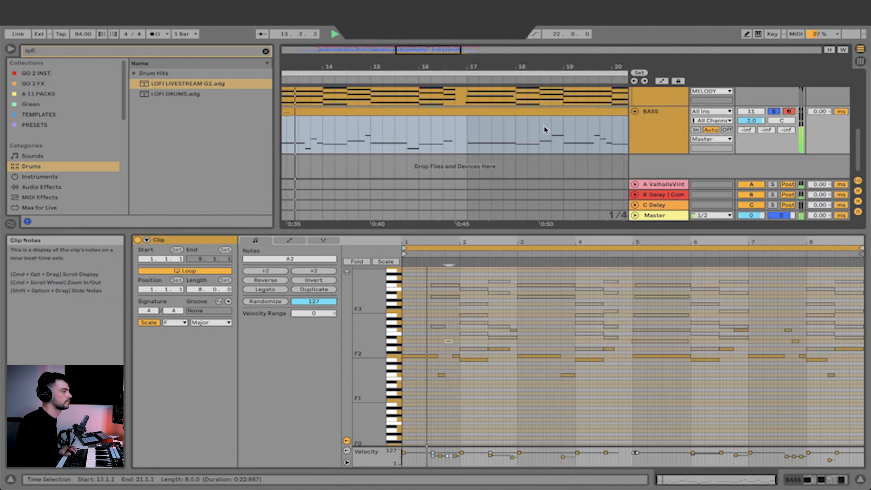
drag(761, 121, 760, 105)
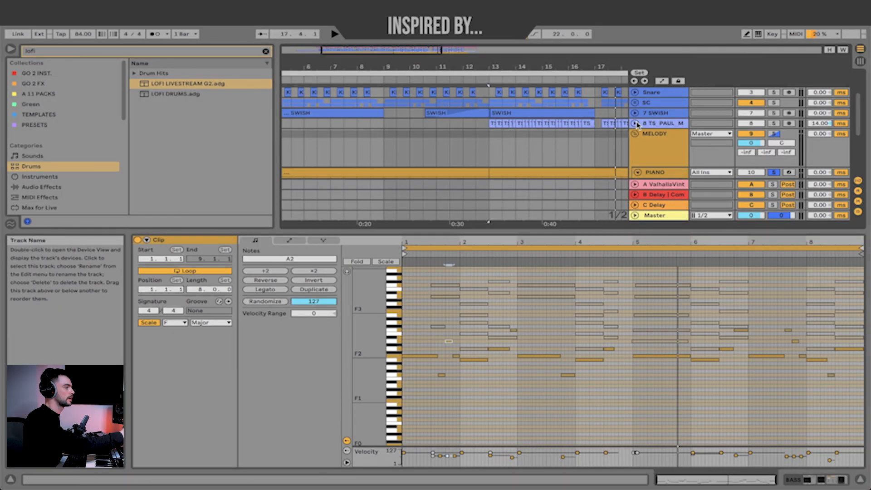
Unfold the TS_PAUL_MABURY cymbal track and audition it from bar 13, first soloed and again within the full mix.
click(634, 123)
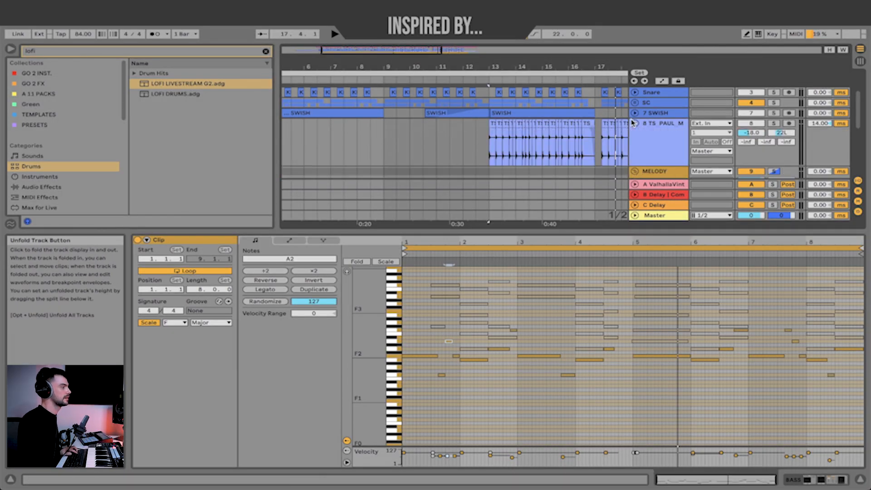
click(549, 136)
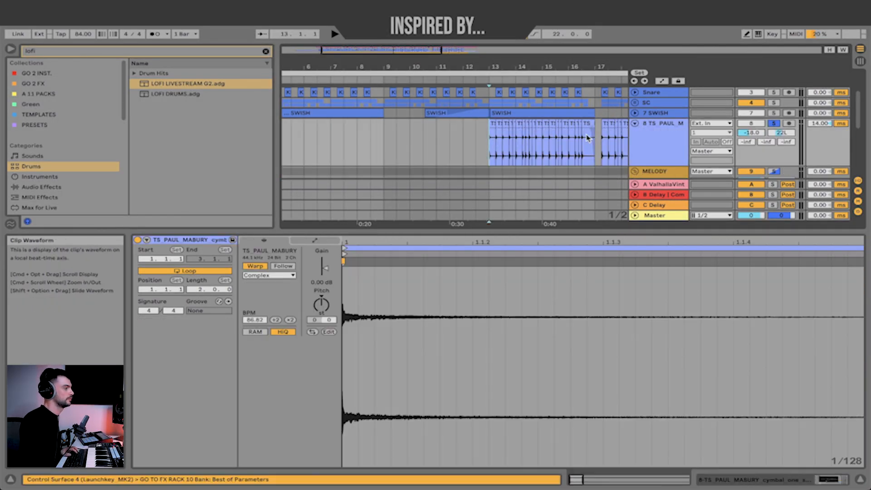
key(space)
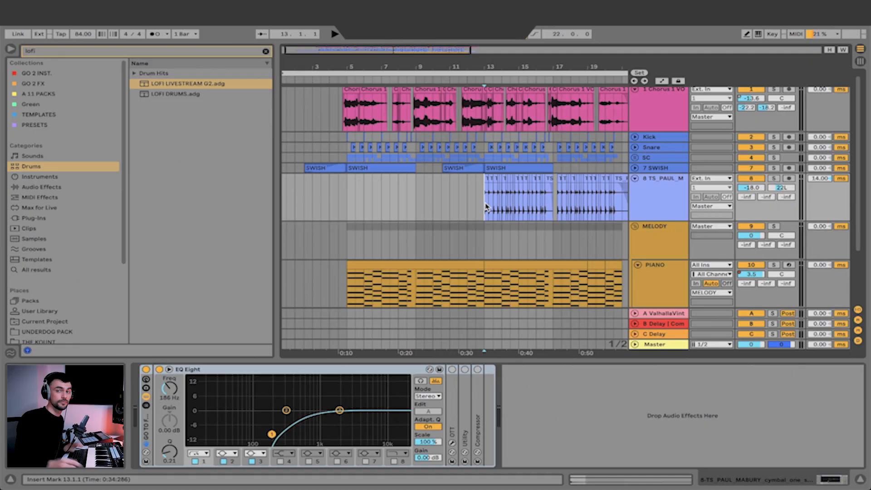
key(space)
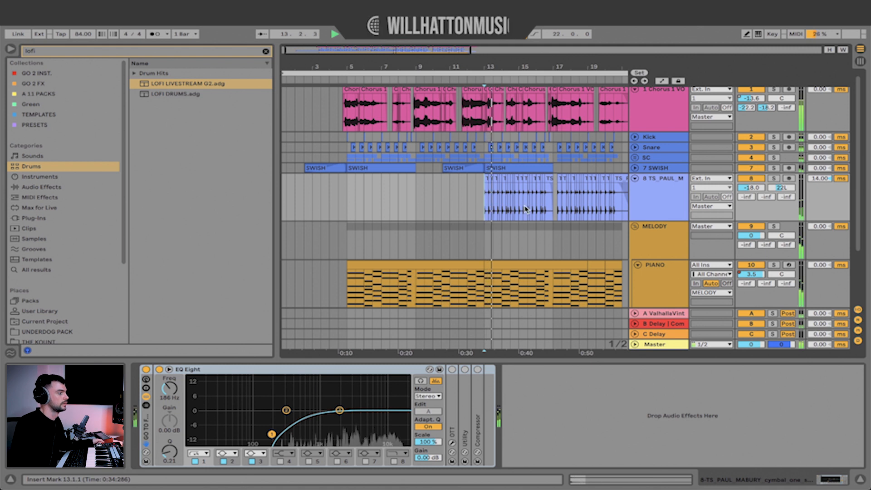
Collapse the MELODY group together with the BASS and TS_PAUL_MABURY tracks in the arrangement.
click(634, 227)
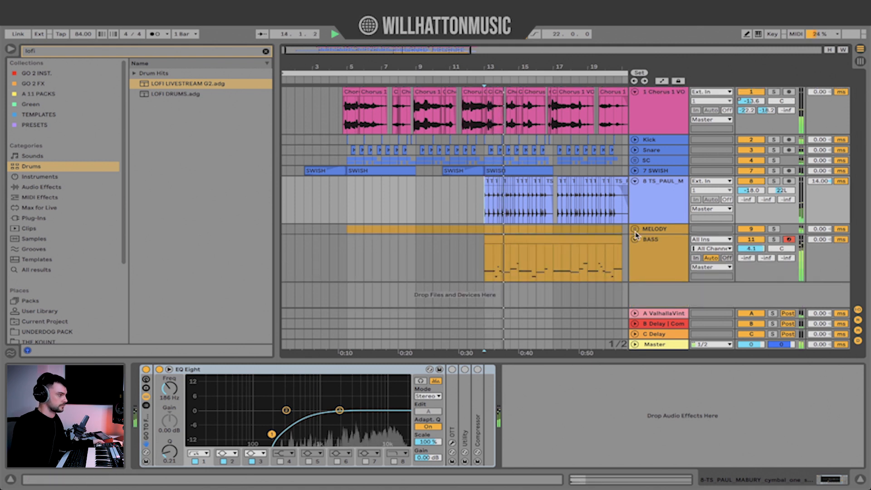
click(635, 239)
click(634, 181)
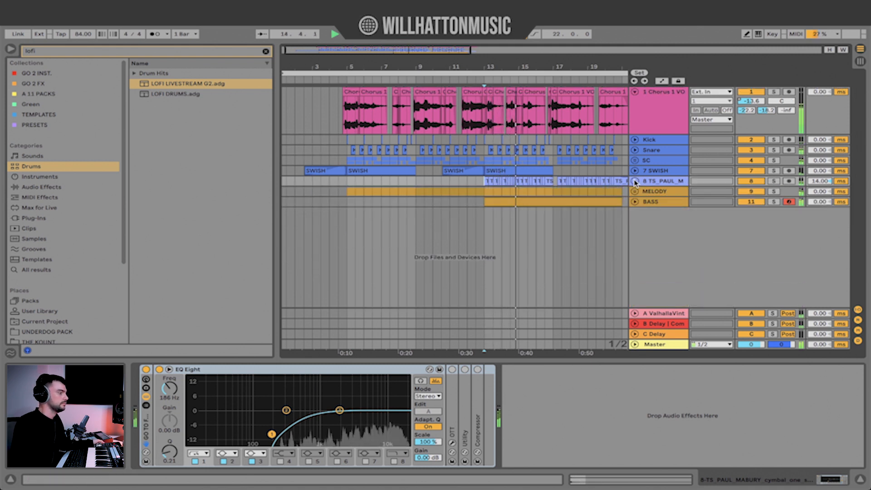
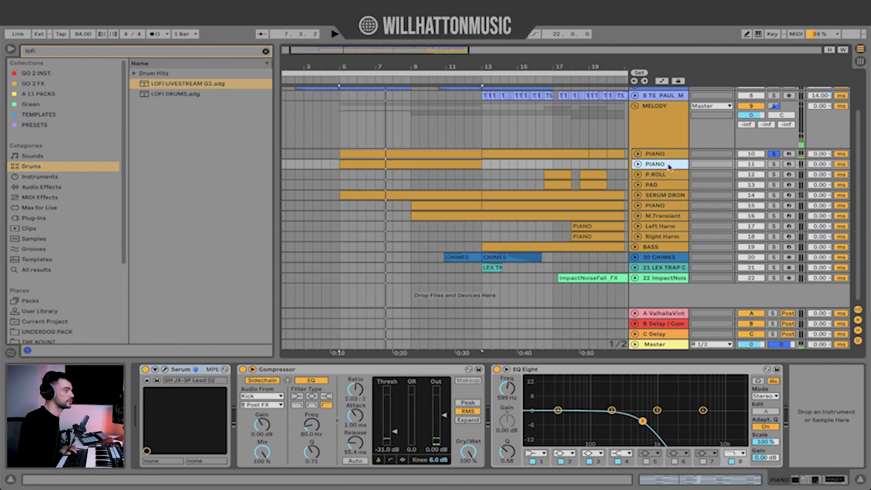
Audition the second PIANO track from bar 5 with the main piano and on its own, and unfold it to show its notes.
key(s)
key(space)
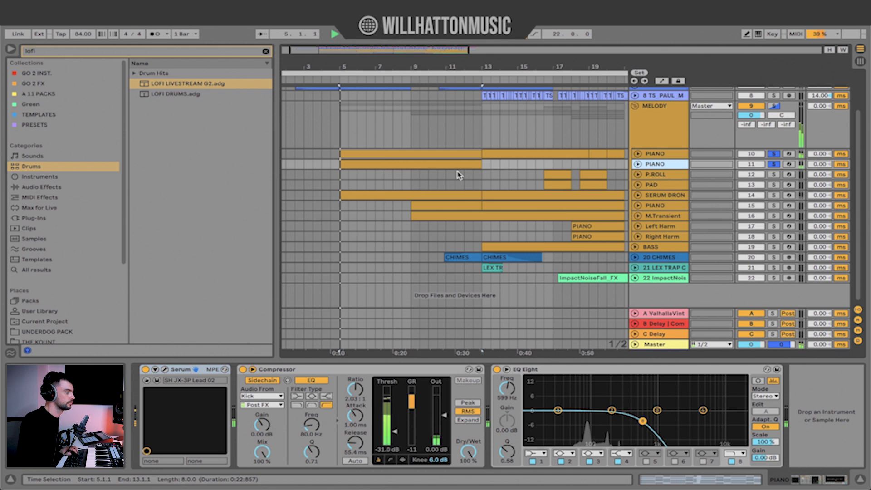
click(777, 154)
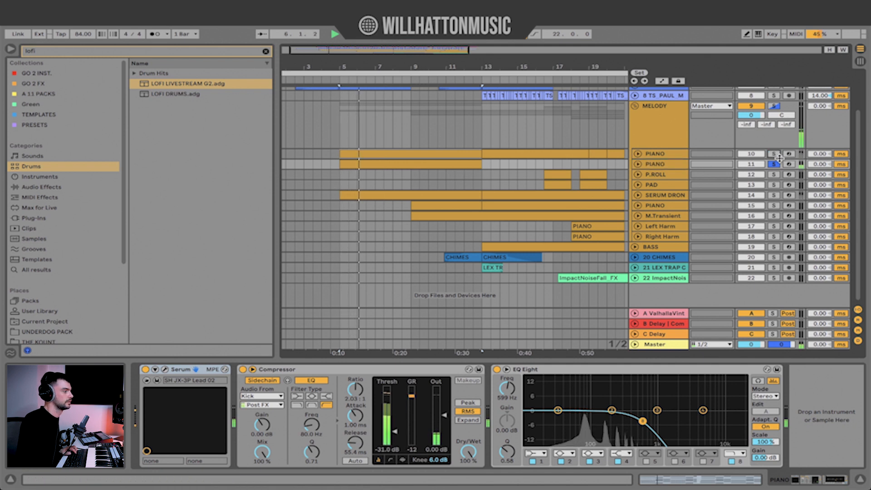
click(638, 164)
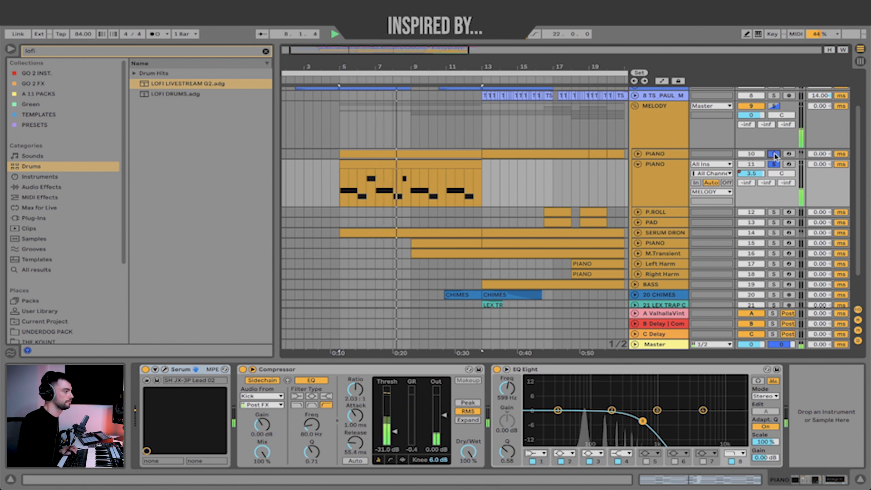
Solo the SERUM DRONE track and select its first clip, starting at bar 5, for listening.
scroll(709, 149, down, 1)
scroll(709, 149, down, 5)
click(775, 195)
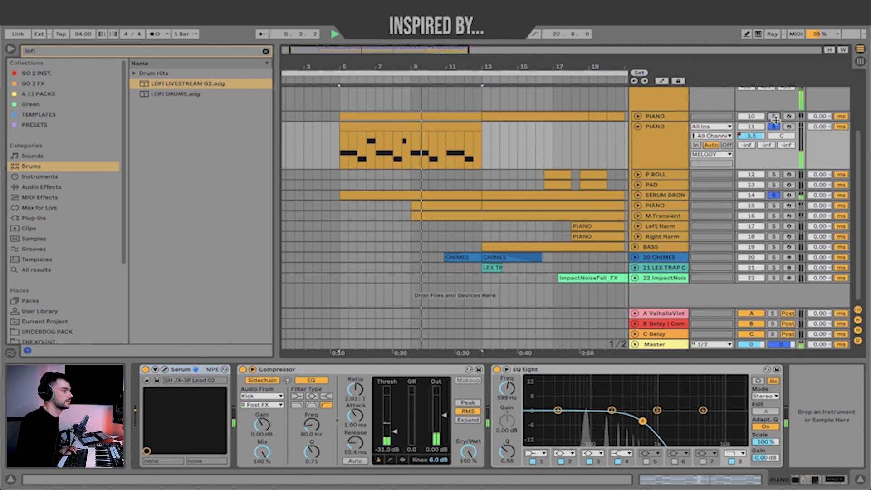
click(422, 192)
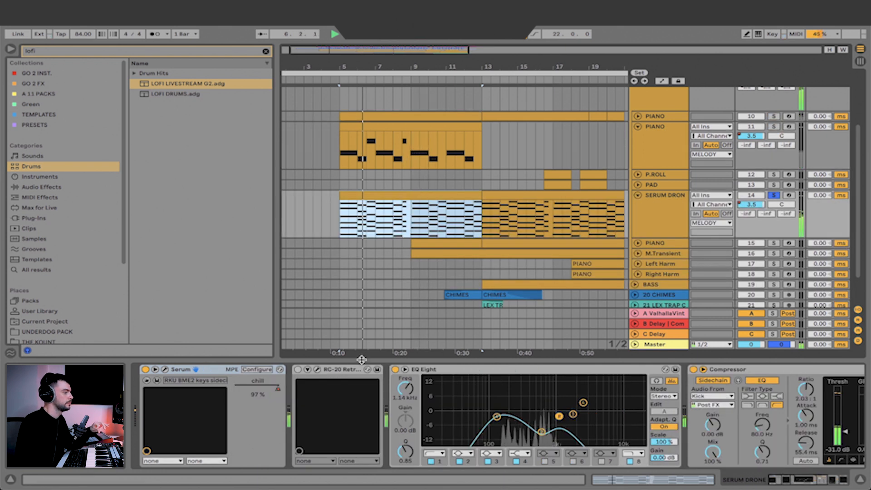
Examine the SERUM DRONE effects chain from EQ Eight to kHs Haas and compare the layer with the two PIANO tracks above it.
click(465, 372)
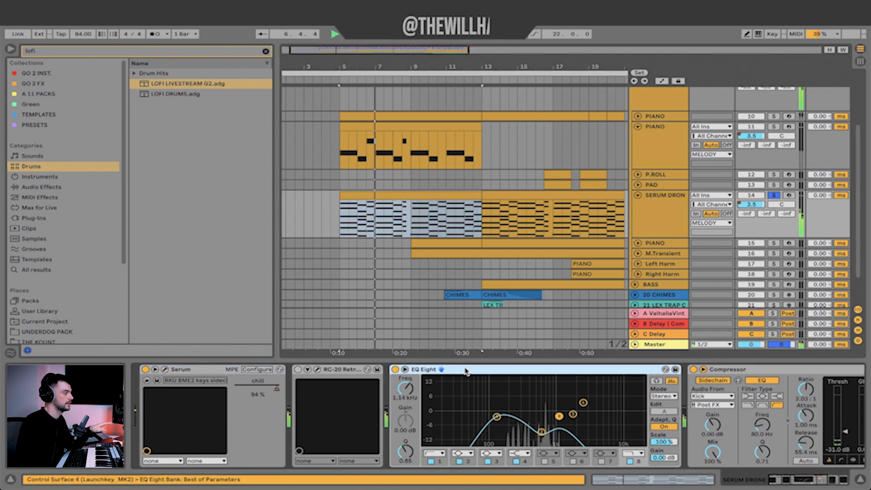
scroll(465, 371, right, 3)
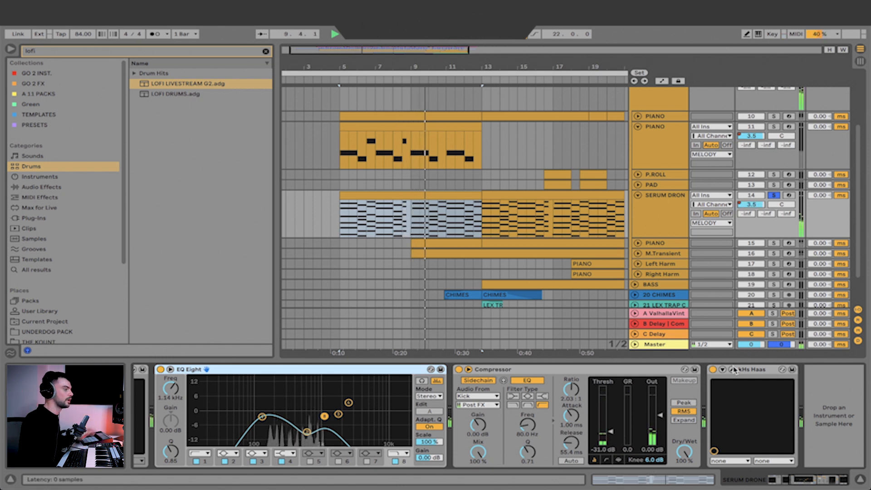
click(774, 116)
click(774, 128)
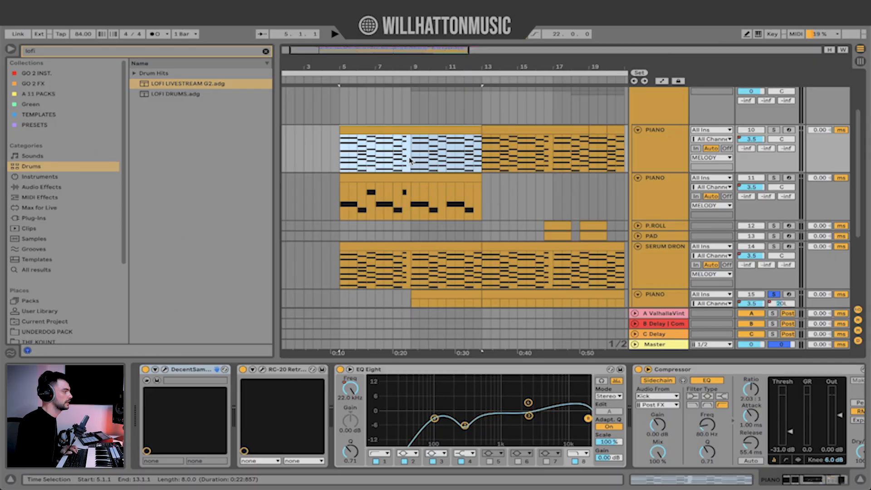
Audition the S&H Muted Keys PIANO track from bar 9 with its Arpeggiator bypassed and examine its device chain.
drag(411, 150, 481, 150)
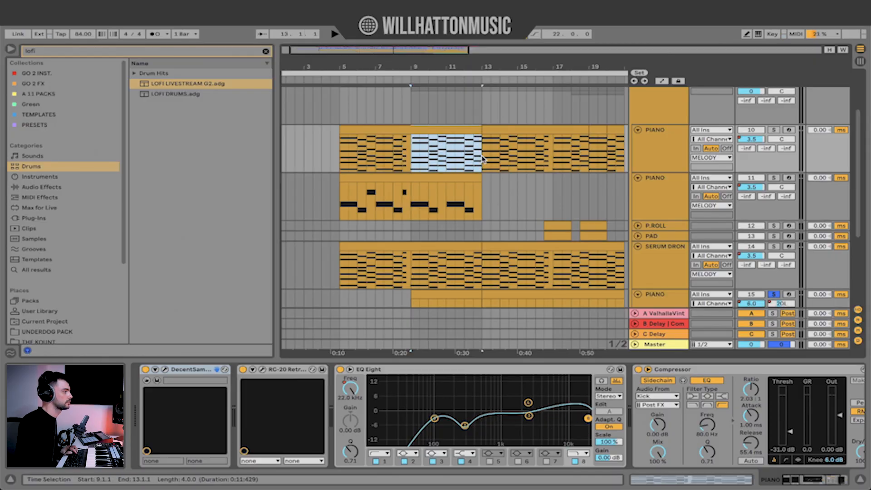
scroll(474, 169, down, 3)
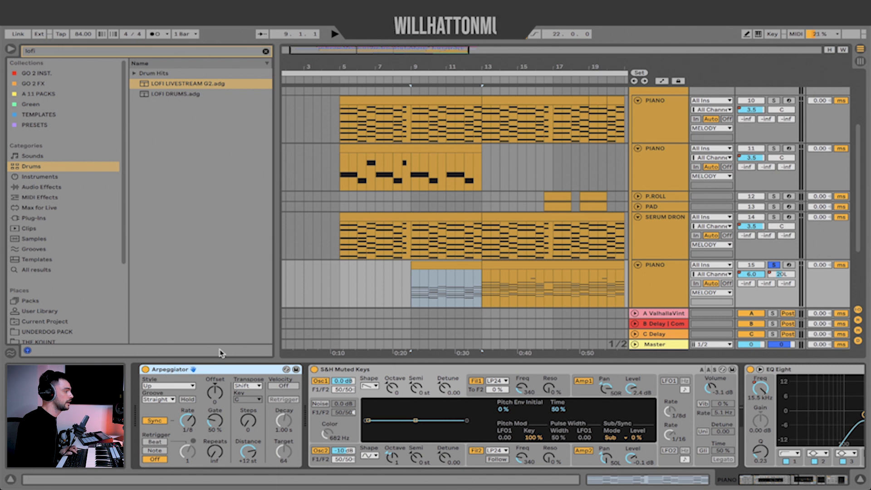
click(145, 370)
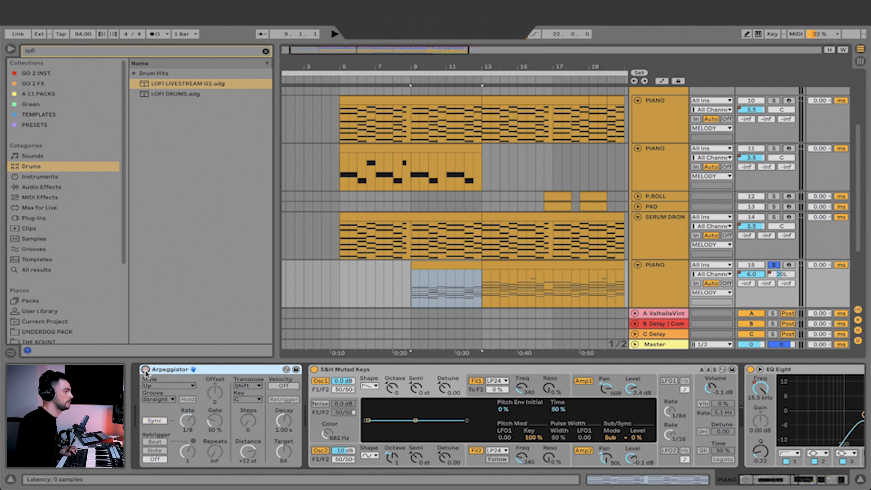
click(411, 287)
key(space)
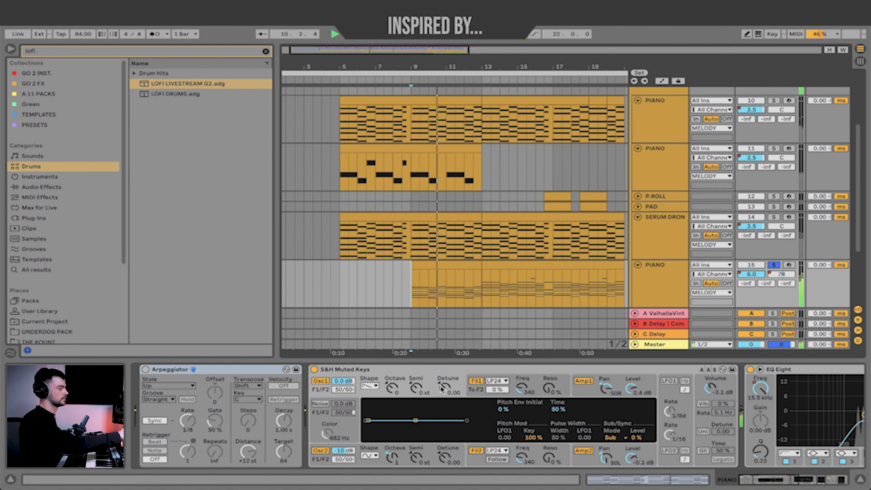
scroll(415, 371, right, 10)
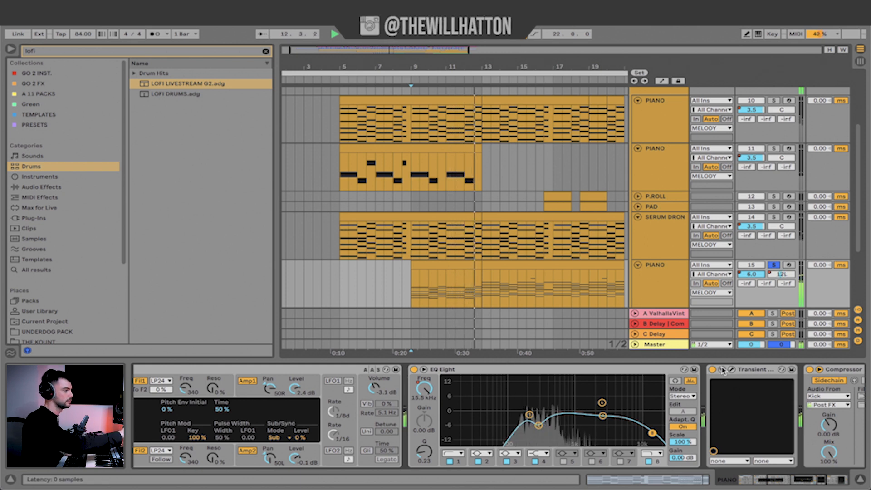
scroll(722, 371, left, 10)
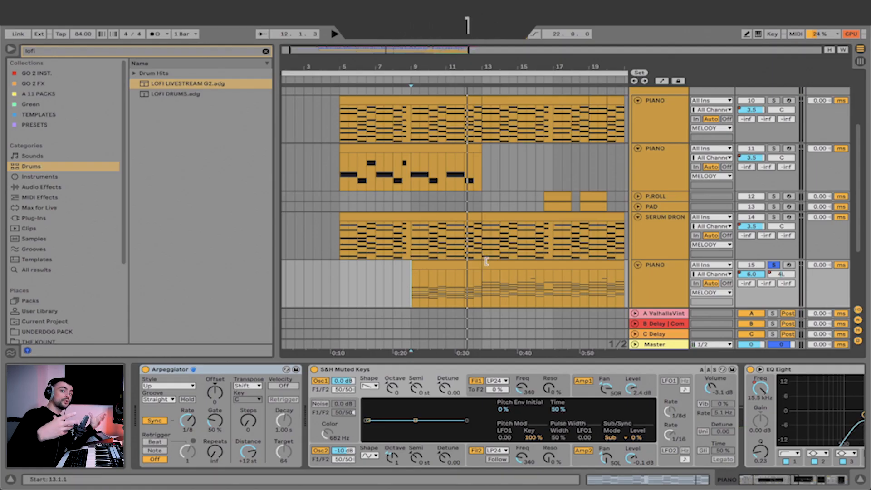
Open the muted-keys PIANO clip that starts at bar 13 and examine its chords and the high E5 note leading into clip bar 4.
click(509, 264)
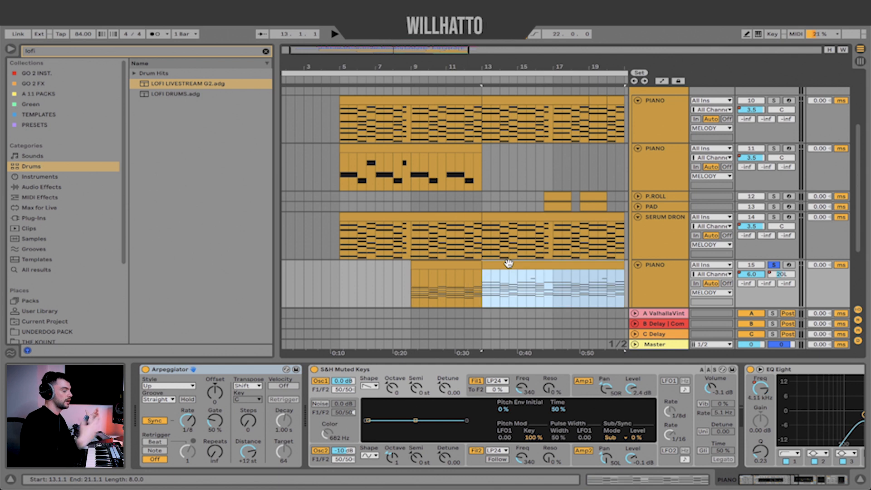
double_click(509, 263)
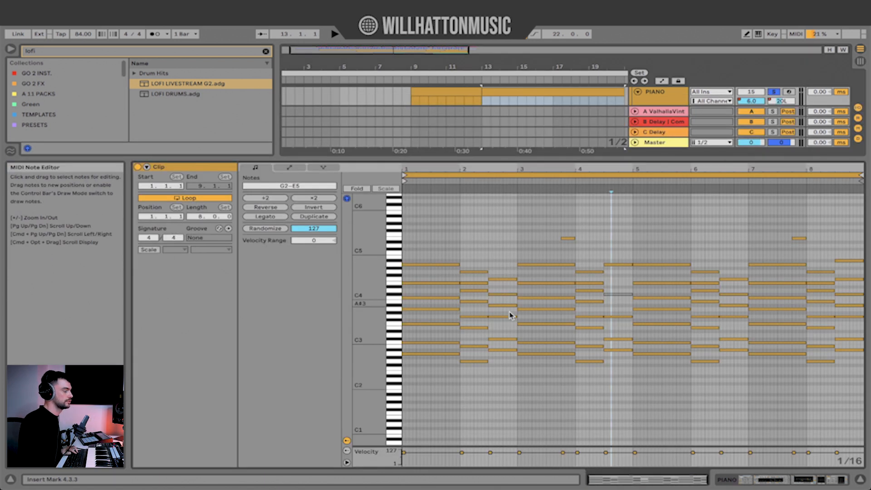
click(832, 220)
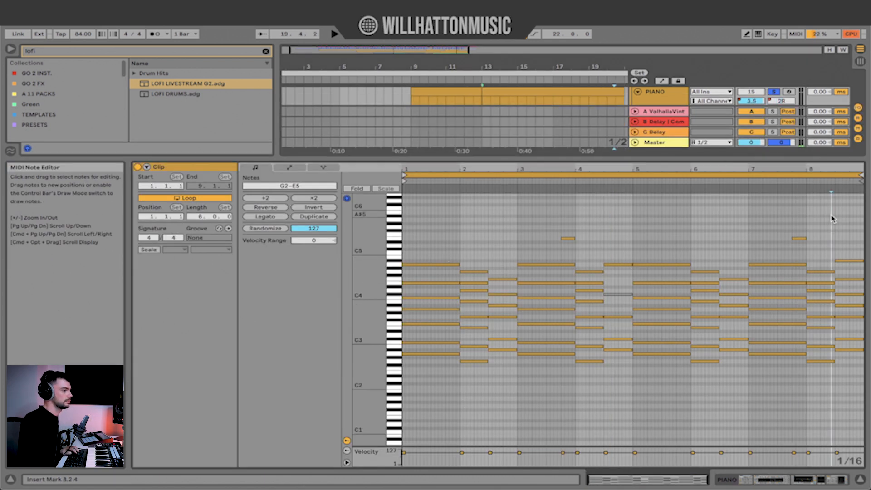
click(586, 191)
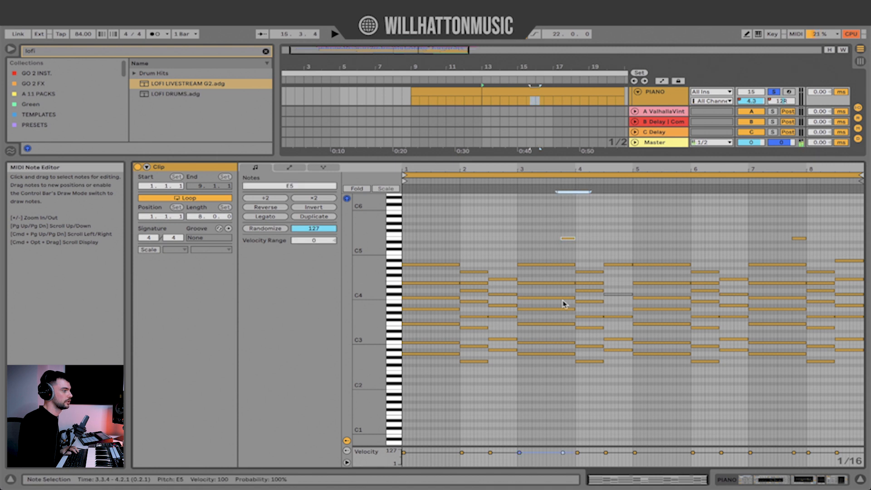
key(space)
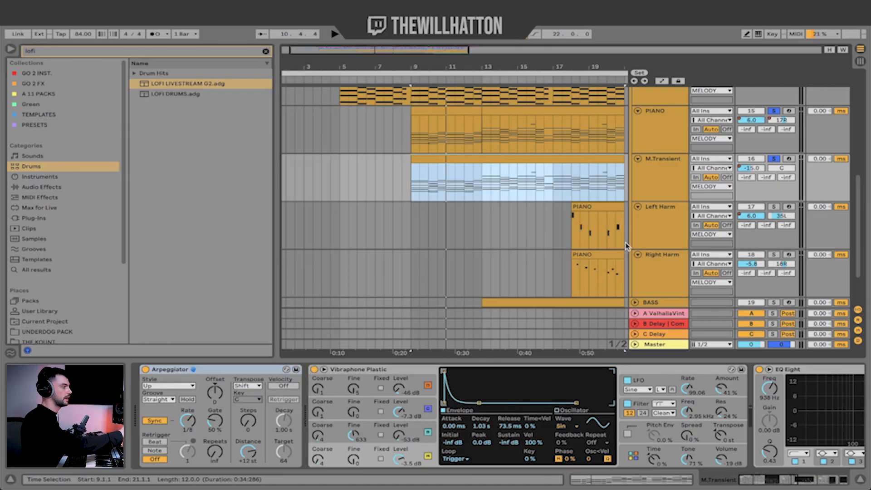
Set the playback start to bar 18 on the Left Harm track and open its clip to examine the notes.
scroll(538, 239, right, 4)
scroll(512, 234, up, 4)
click(449, 225)
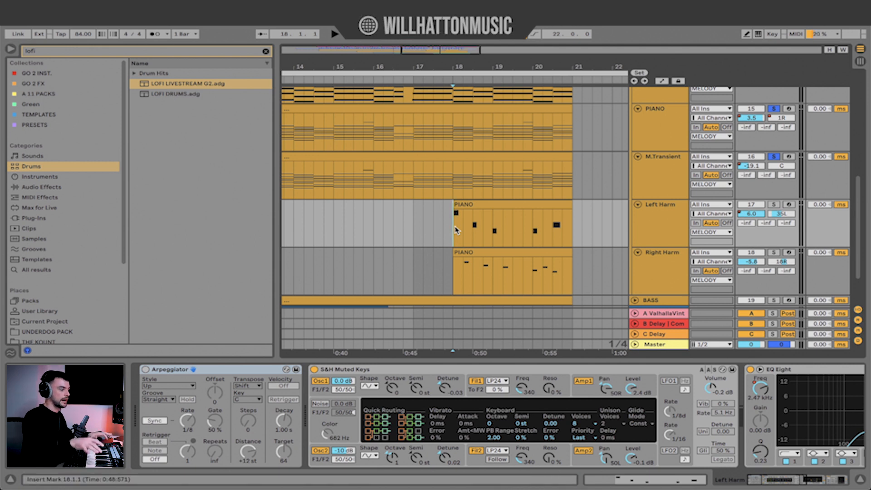
double_click(511, 208)
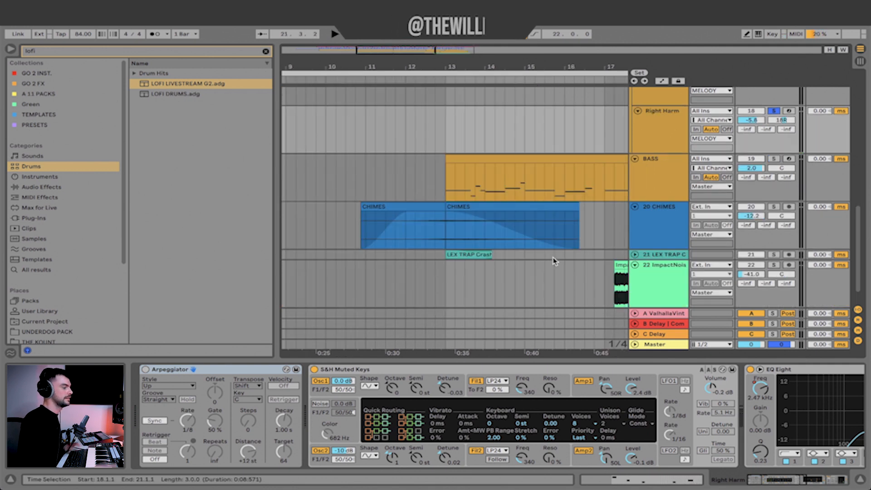
Audition the soloed CHIMES and LEX TRAP Crash clips around bar 13, and the ImpactNoiseFall_FX clip in bar 17.
click(435, 240)
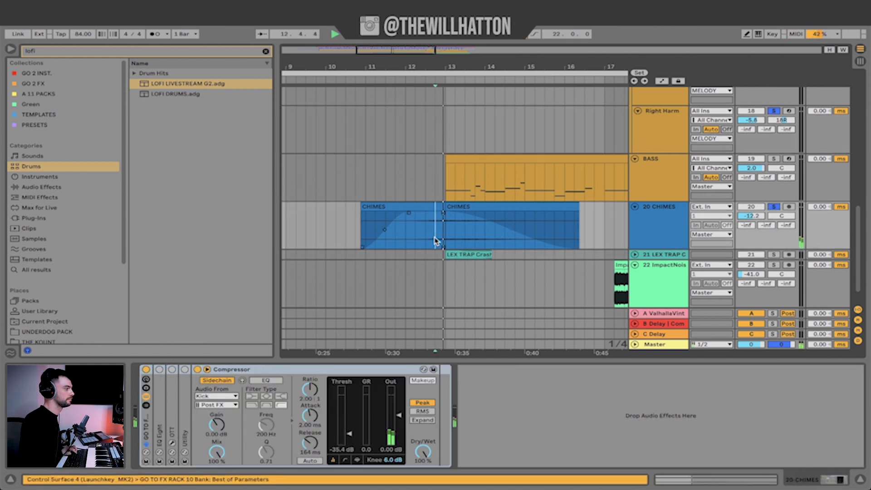
click(464, 255)
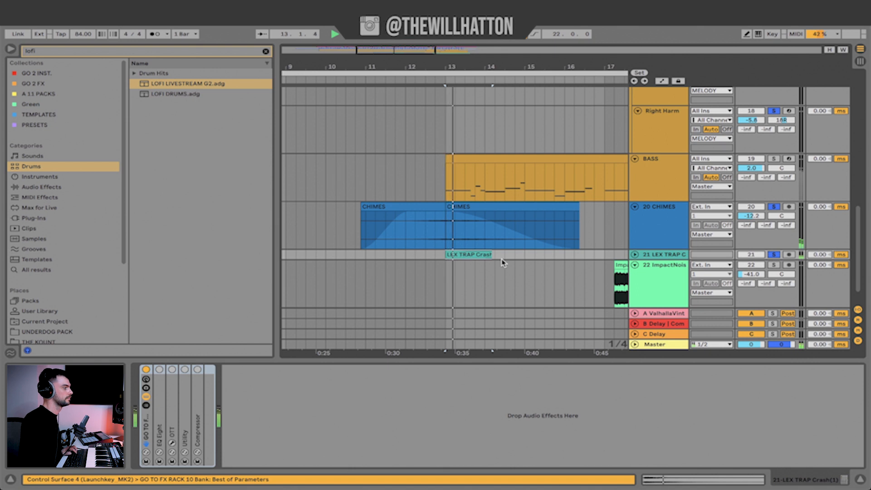
scroll(577, 276, right, 3)
key(space)
click(559, 261)
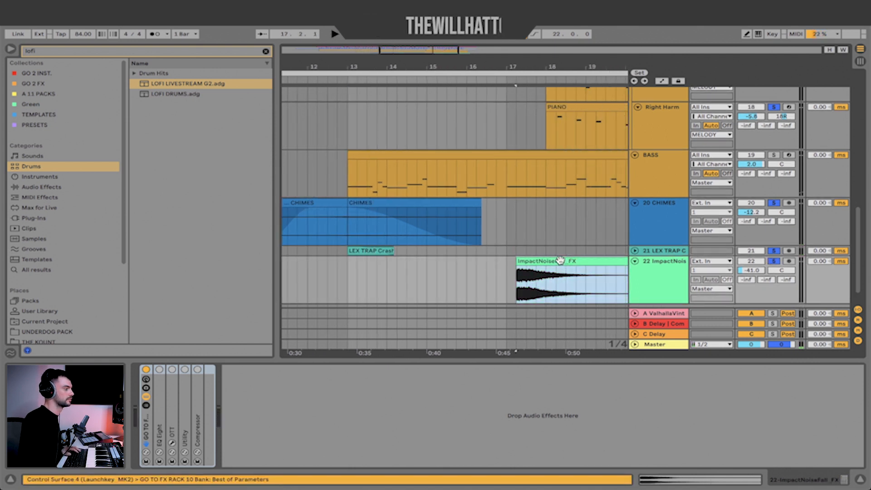
key(space)
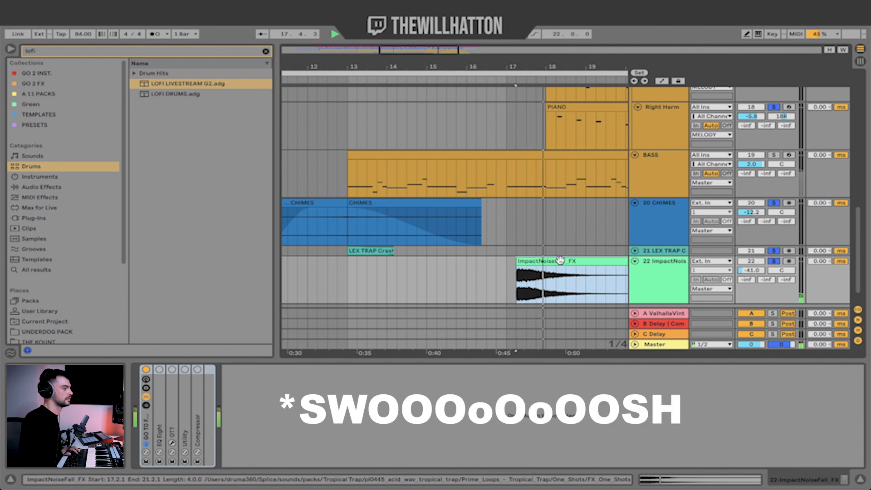